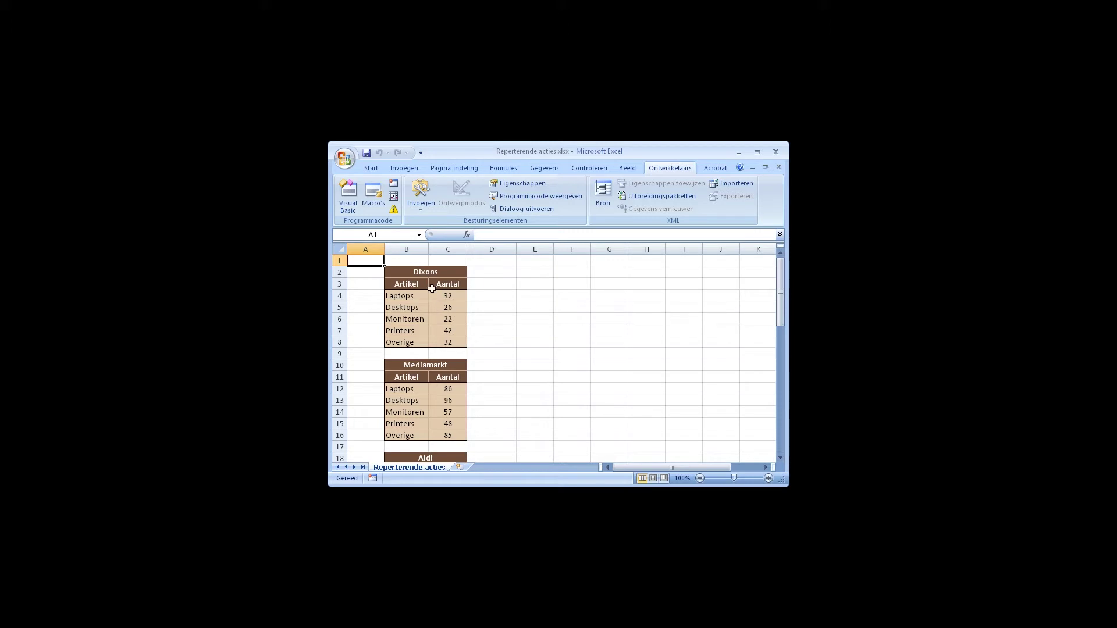
# Step: Insert two blank rows above the store tables
pyautogui.scroll(-1, 430, 334)
pyautogui.scroll(-2, 436, 334)
pyautogui.scroll(-2, 437, 334)
pyautogui.scroll(-2, 442, 333)
pyautogui.scroll(-4, 448, 332)
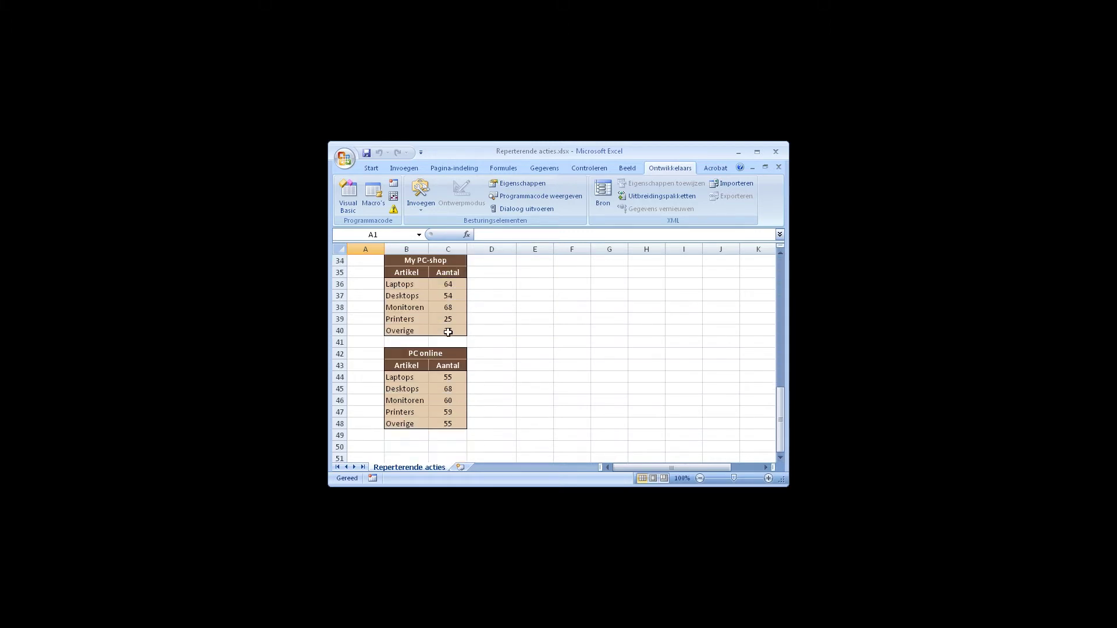
pyautogui.scroll(3, 450, 332)
pyautogui.scroll(7, 452, 330)
pyautogui.scroll(1, 454, 329)
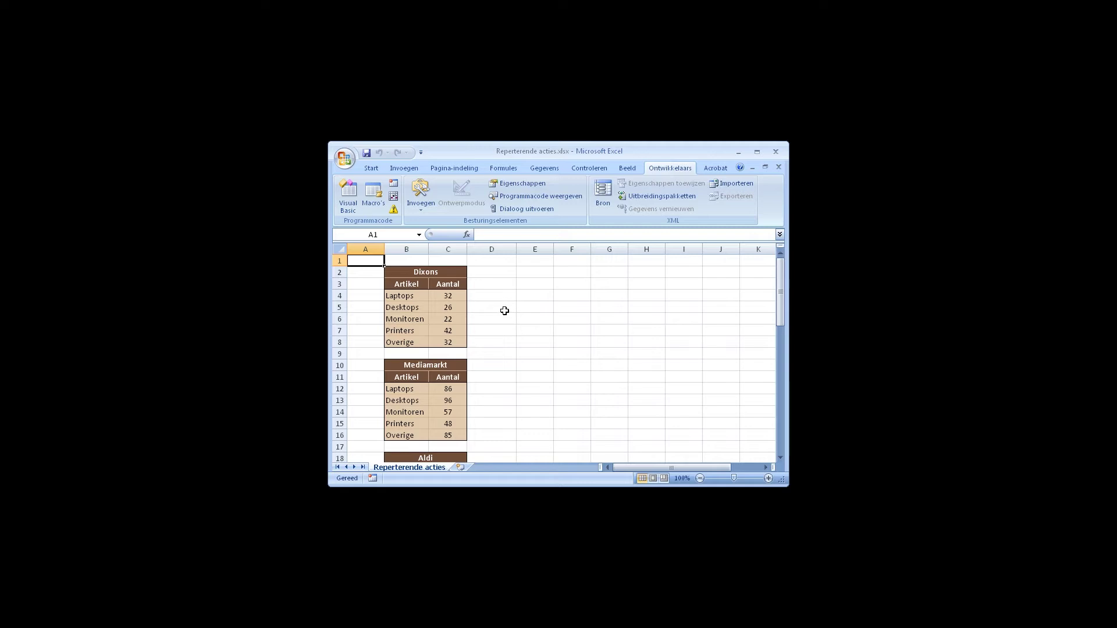
pyautogui.rightClick(341, 260)
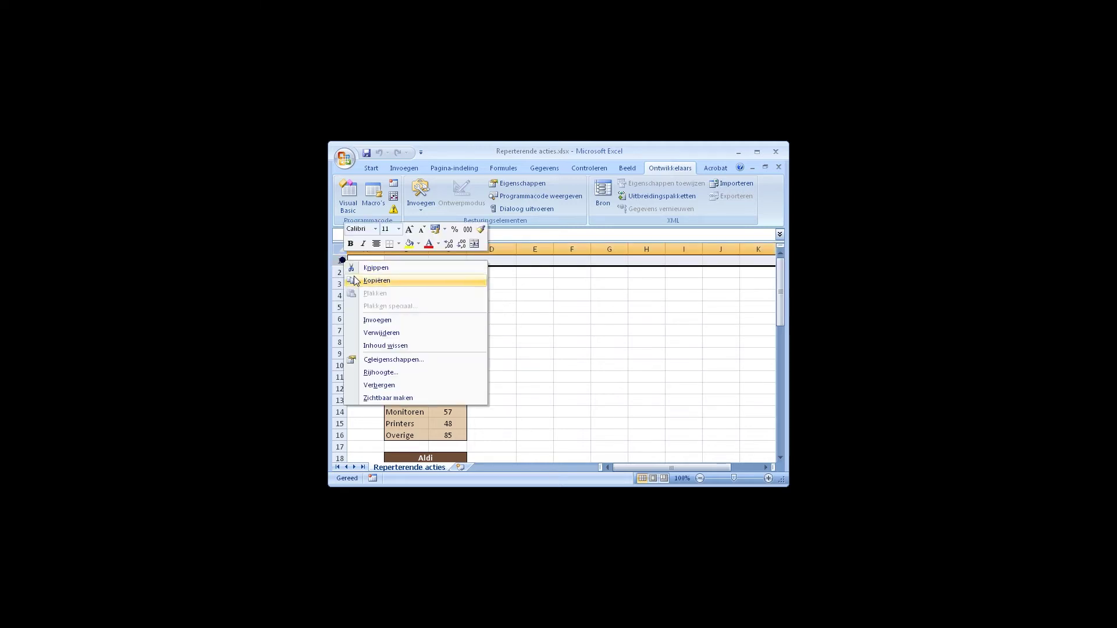
pyautogui.click(369, 320)
pyautogui.rightClick(343, 256)
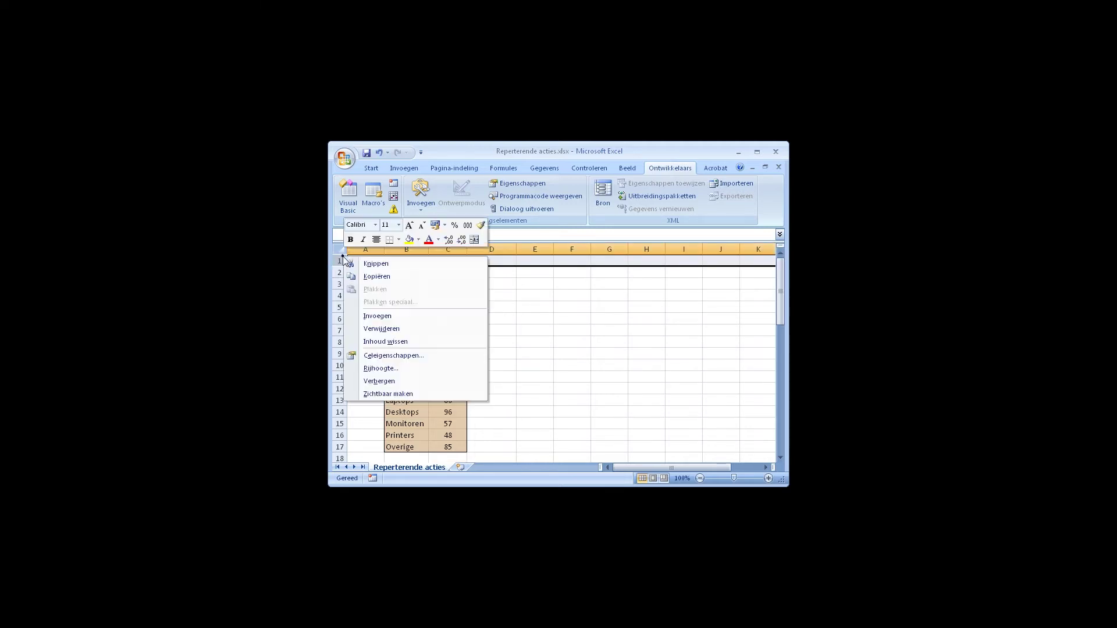
pyautogui.click(368, 315)
# Step: Copy the Dixons store name into B2 and unmerge it
pyautogui.rightClick(427, 295)
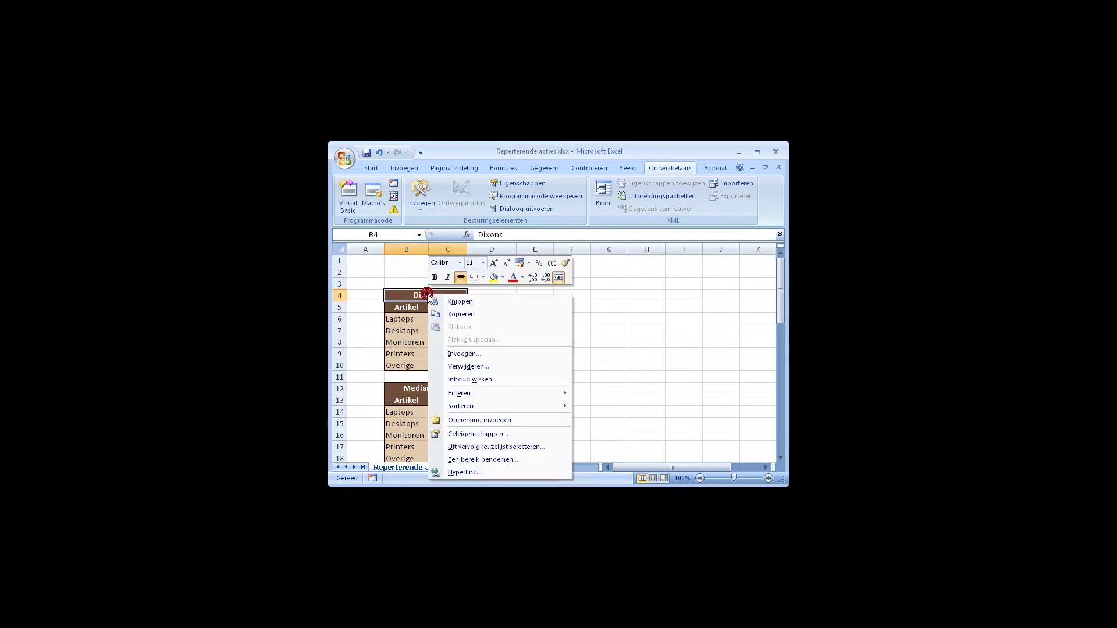
pyautogui.click(461, 315)
pyautogui.rightClick(414, 272)
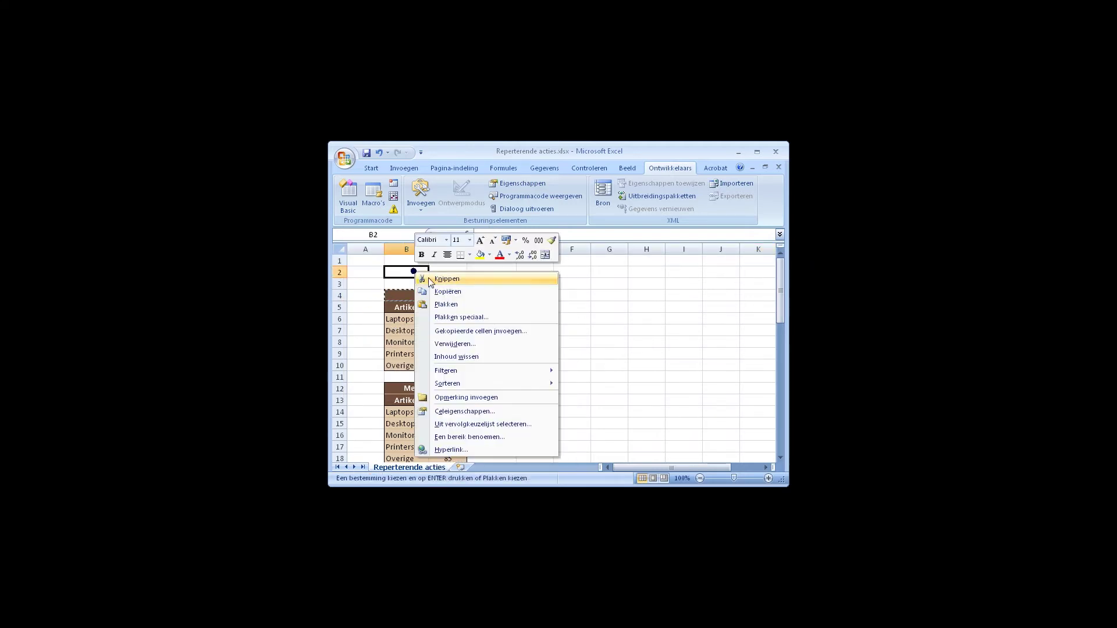
pyautogui.click(455, 304)
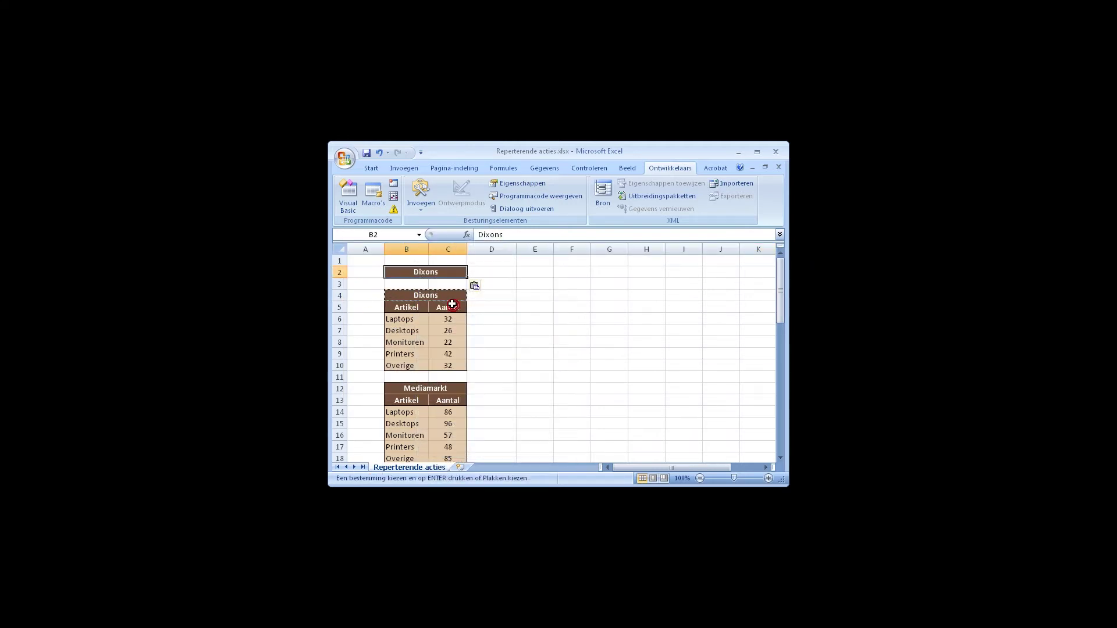
pyautogui.click(372, 169)
pyautogui.click(511, 196)
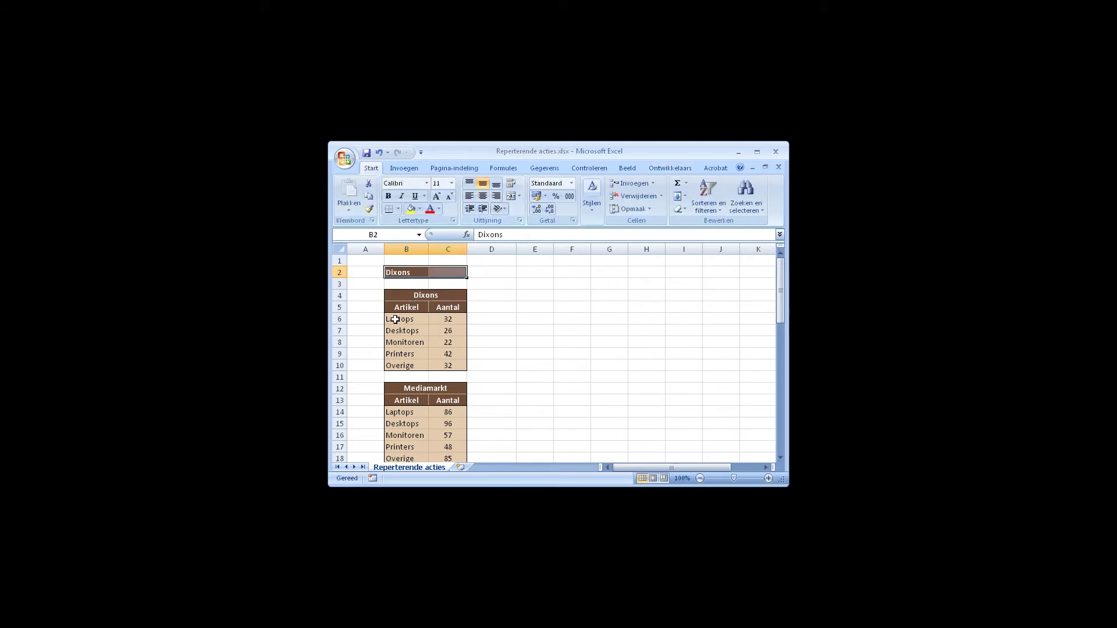
# Step: Paste Laptops, Desktops, Monitoren, Printers and Overige transposed across C2:G2
pyautogui.moveTo(395, 319); pyautogui.dragTo(404, 366)
pyautogui.rightClick(407, 365)
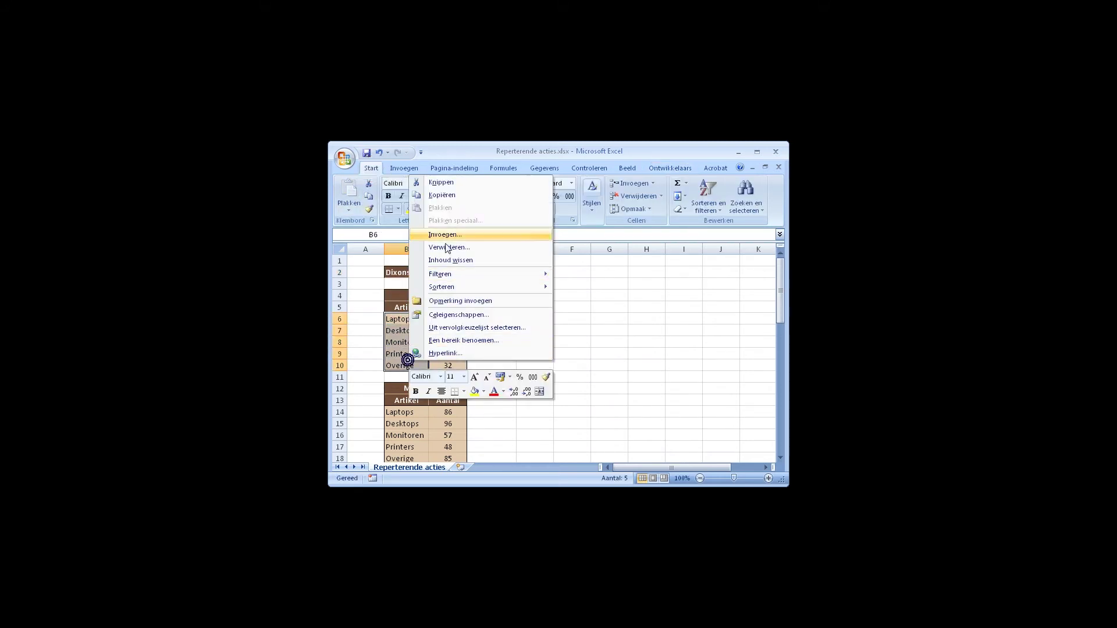
pyautogui.click(452, 198)
pyautogui.rightClick(448, 271)
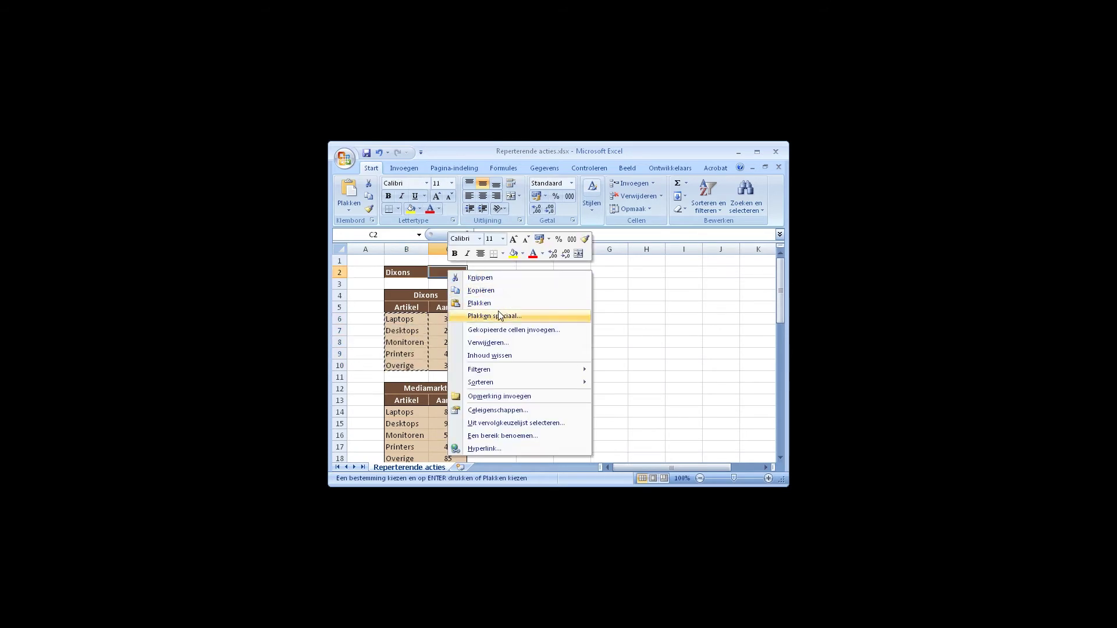
pyautogui.click(514, 317)
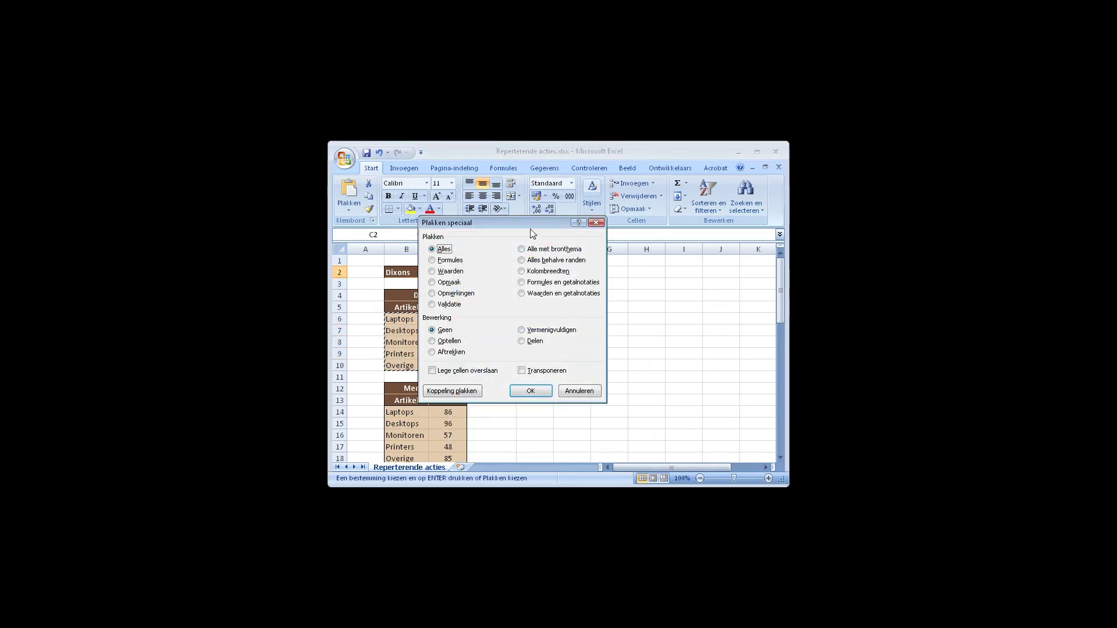
pyautogui.moveTo(626, 211); pyautogui.dragTo(644, 203)
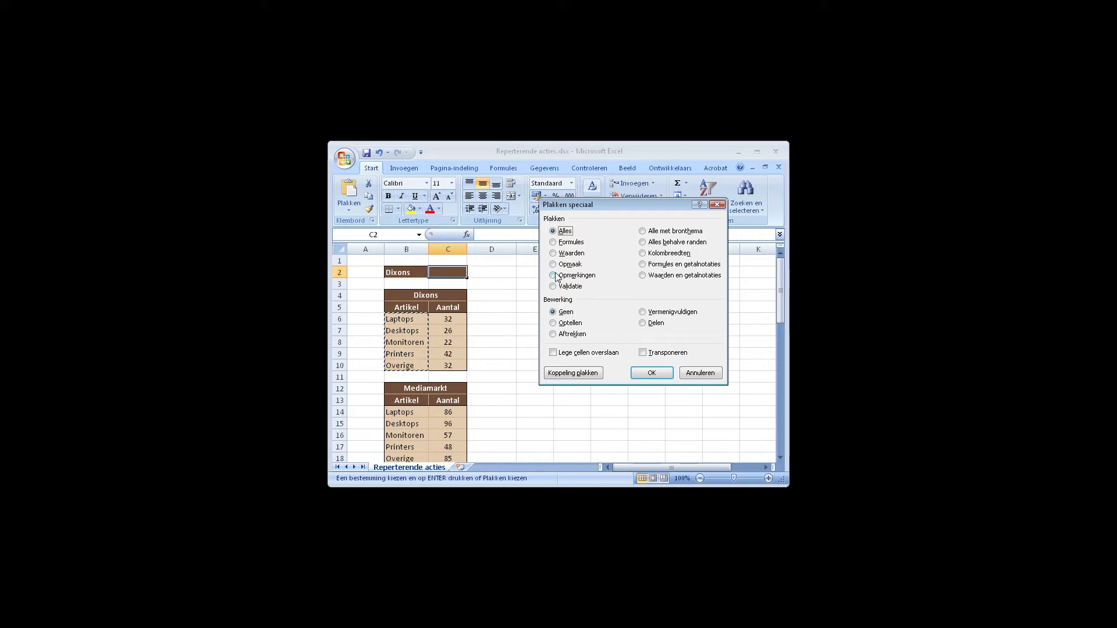
pyautogui.click(642, 353)
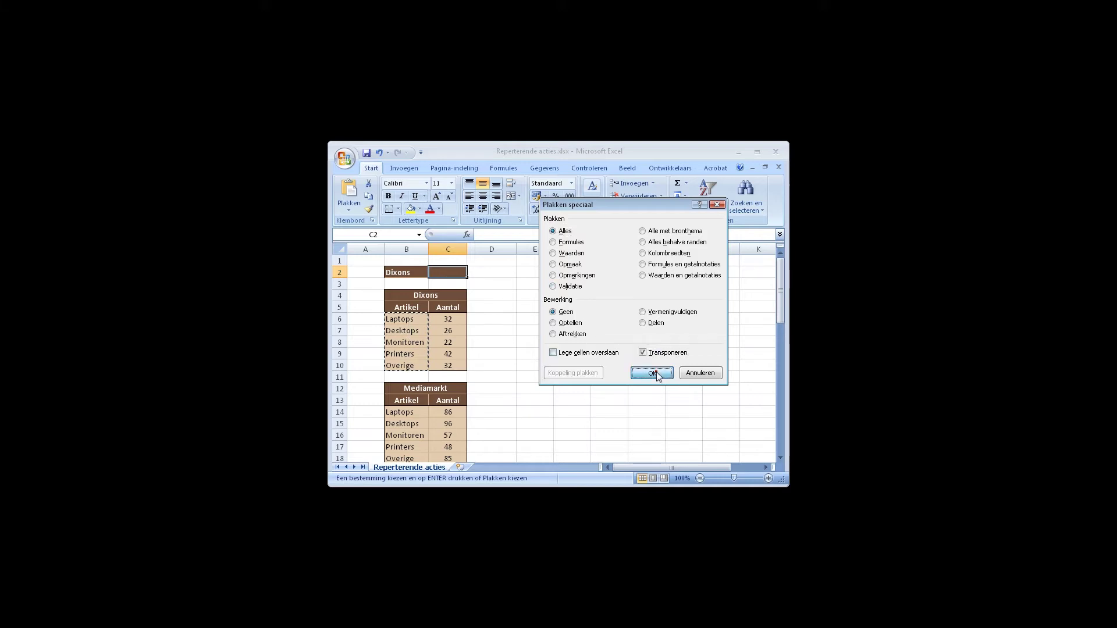
pyautogui.click(652, 373)
pyautogui.press('Escape')
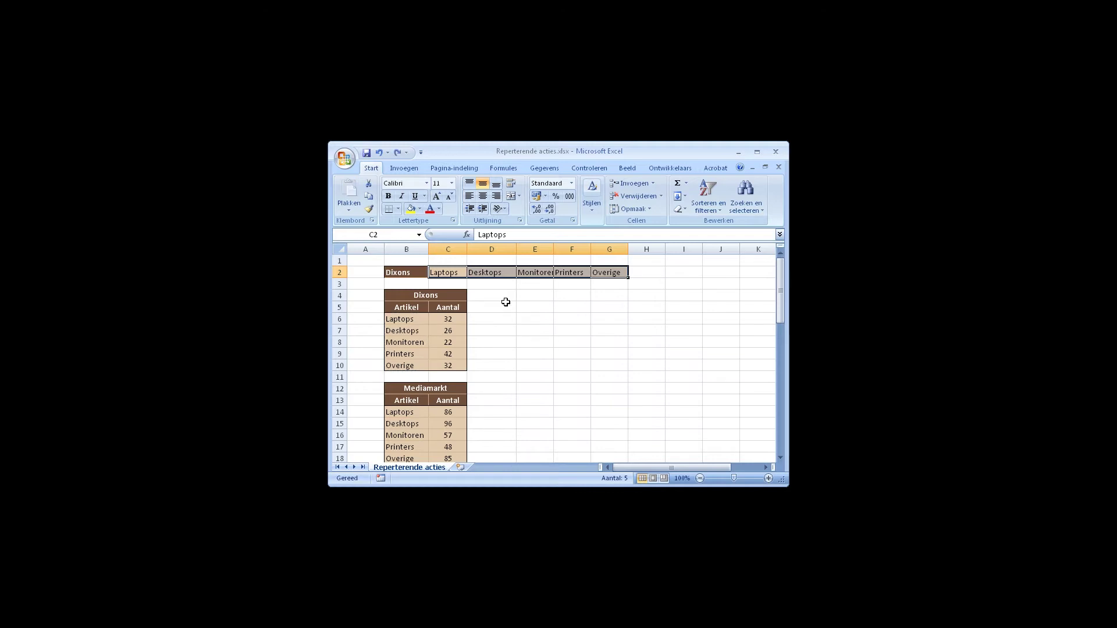
# Step: Replace Dixons in cell B2 with the header Bedrijfsnaam
pyautogui.click(414, 273)
pyautogui.write('Bedrijg')
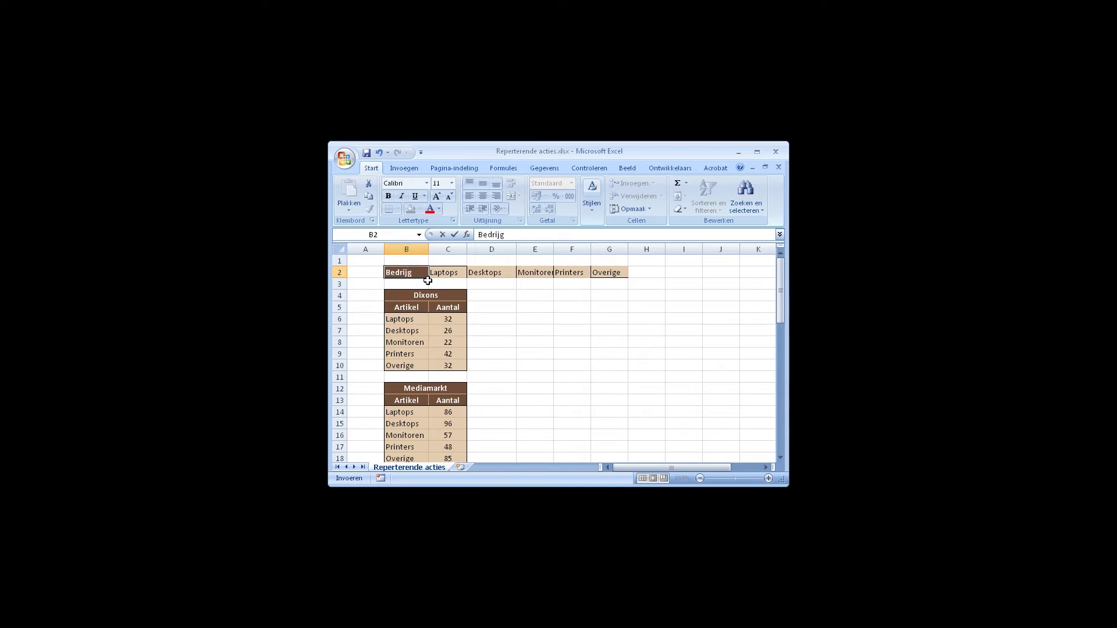
pyautogui.press('BackSpace')
pyautogui.write('fsnaam')
pyautogui.click(420, 282)
pyautogui.click(417, 274)
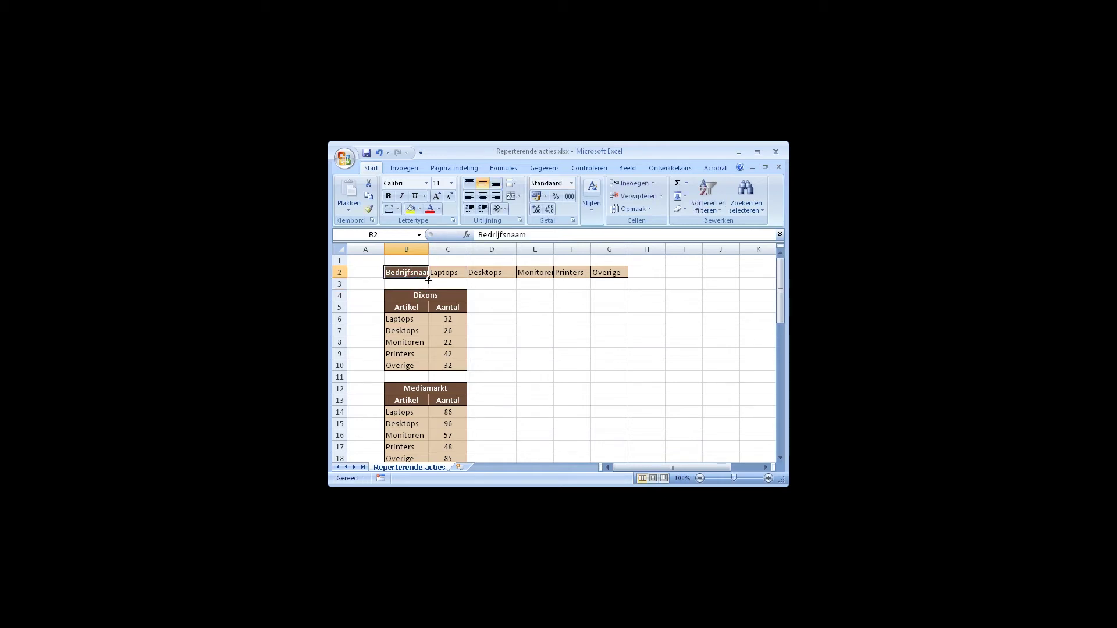
pyautogui.click(420, 295)
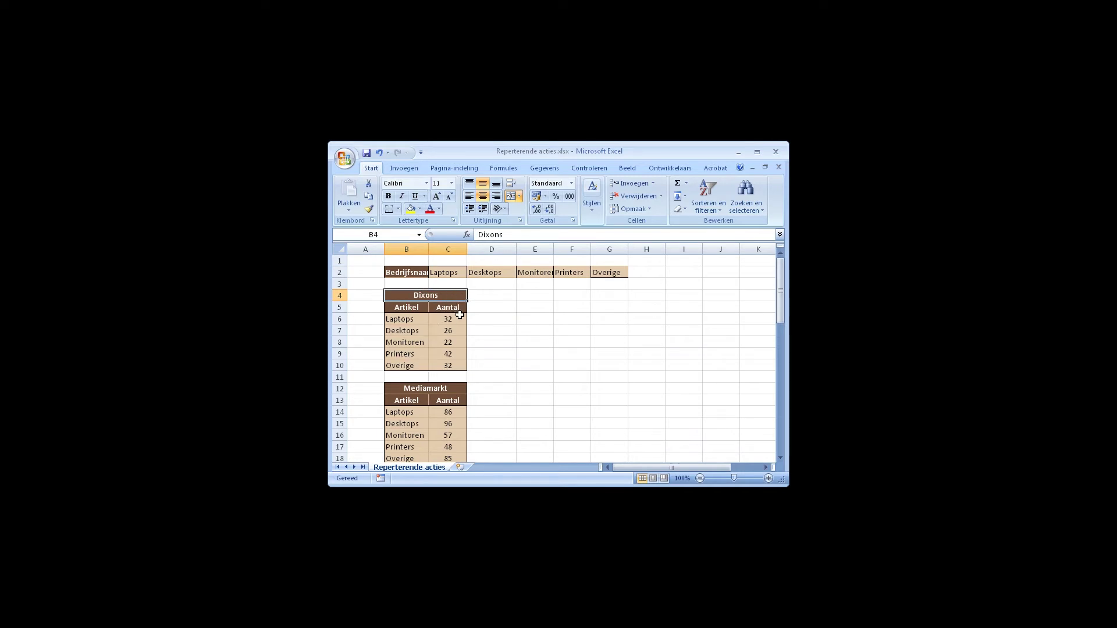
pyautogui.click(668, 168)
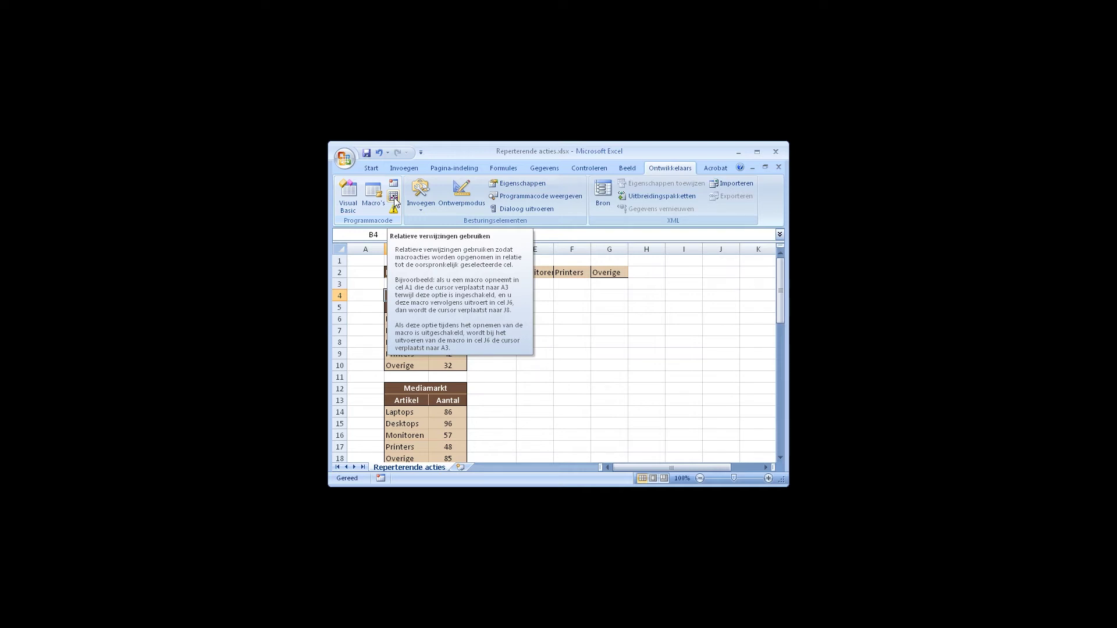
# Step: Turn on relative references and start recording a macro named Erik1
pyautogui.click(394, 197)
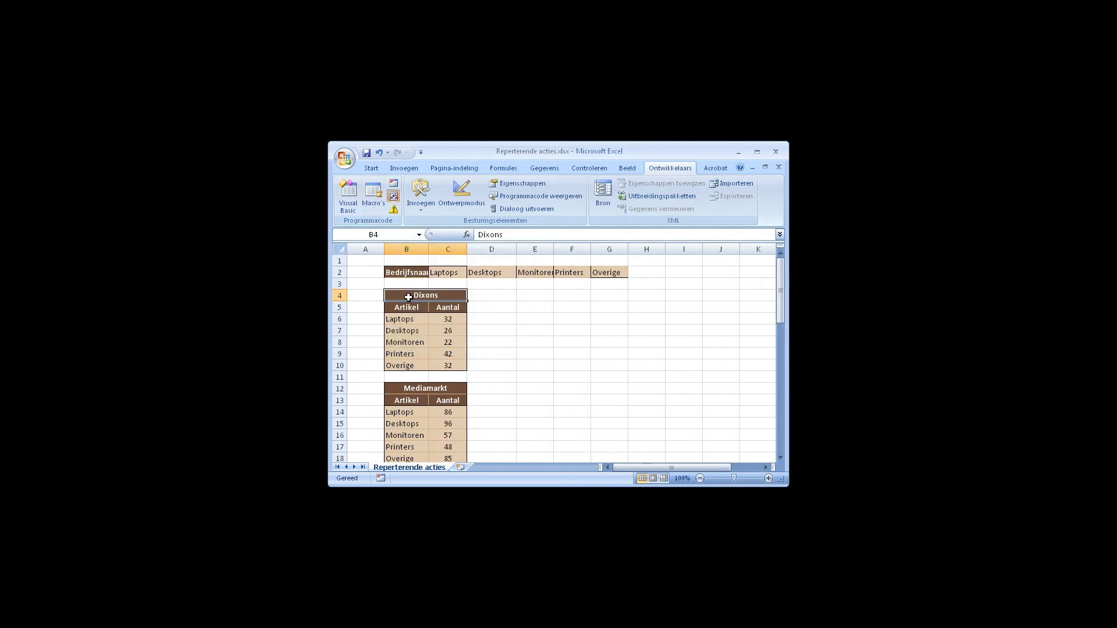
pyautogui.click(394, 183)
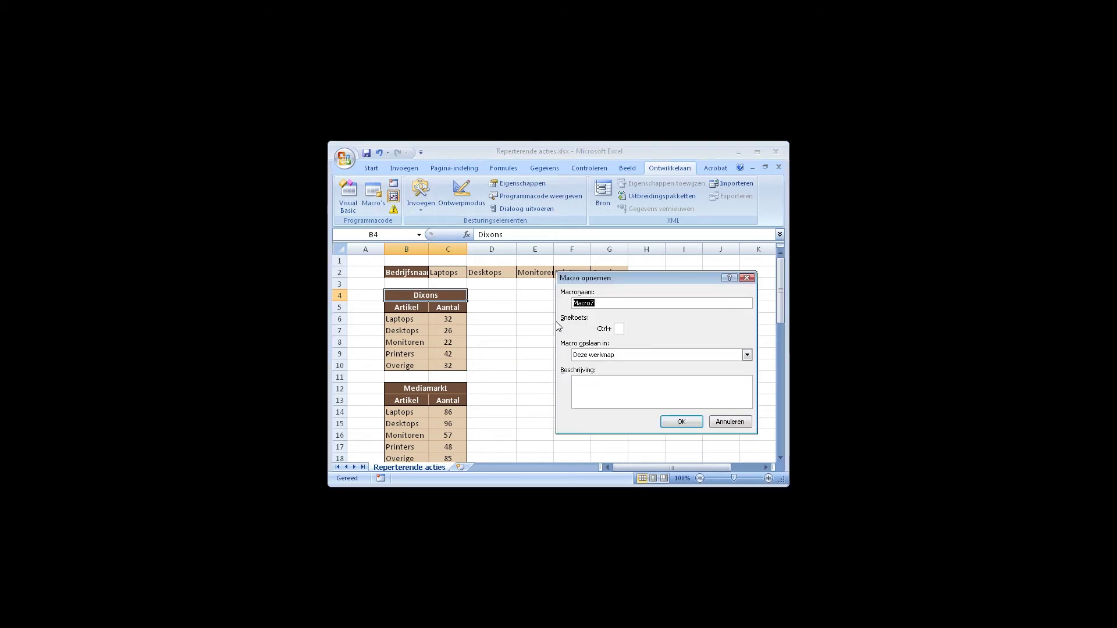
pyautogui.write('Erik1')
pyautogui.click(681, 421)
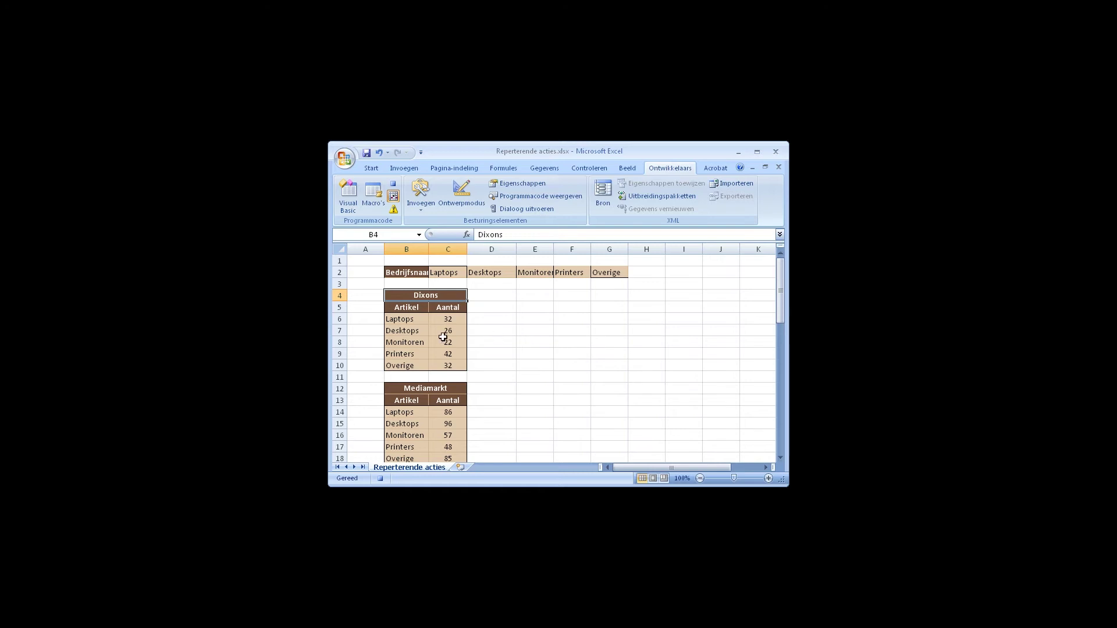
# Step: Move the Dixons store name into B3 and unmerge the cell
pyautogui.rightClick(429, 295)
pyautogui.click(445, 300)
pyautogui.rightClick(416, 283)
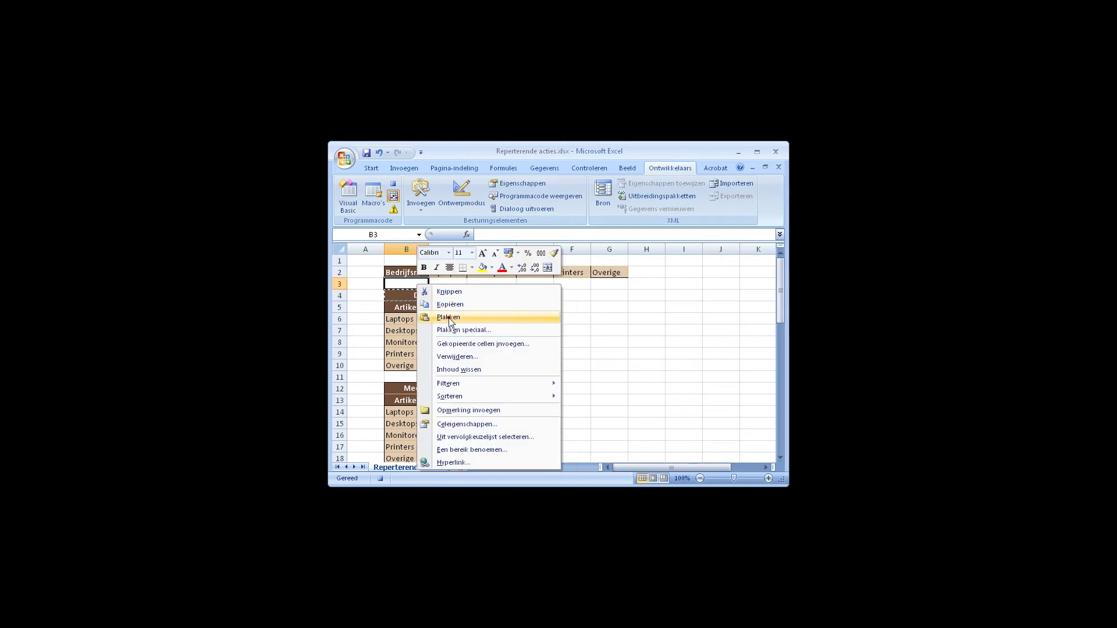
pyautogui.click(449, 318)
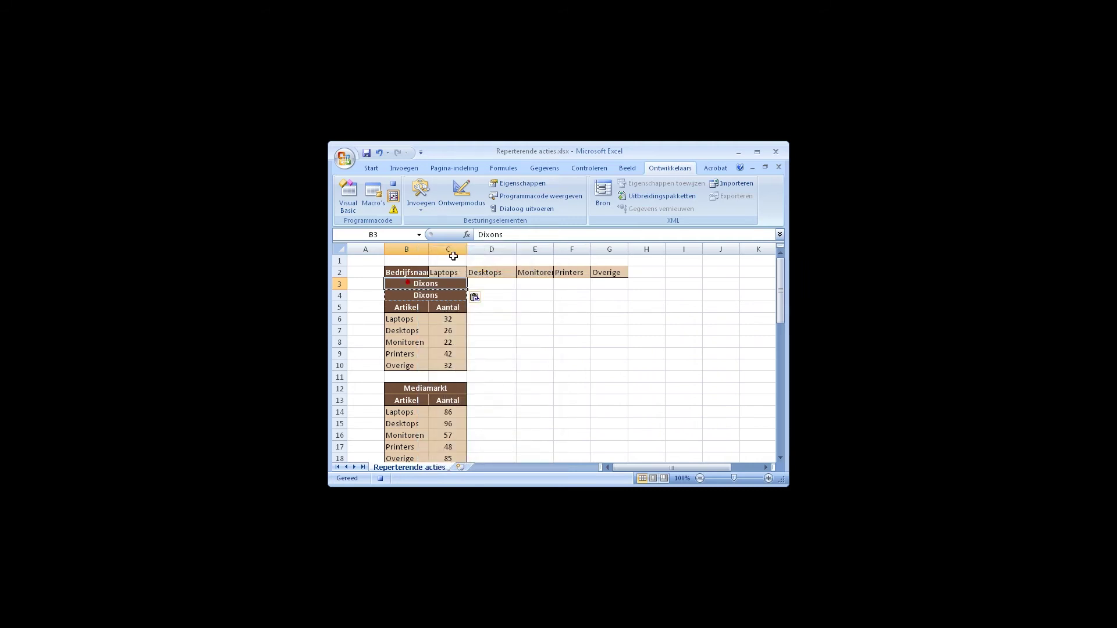
pyautogui.click(371, 168)
pyautogui.click(511, 196)
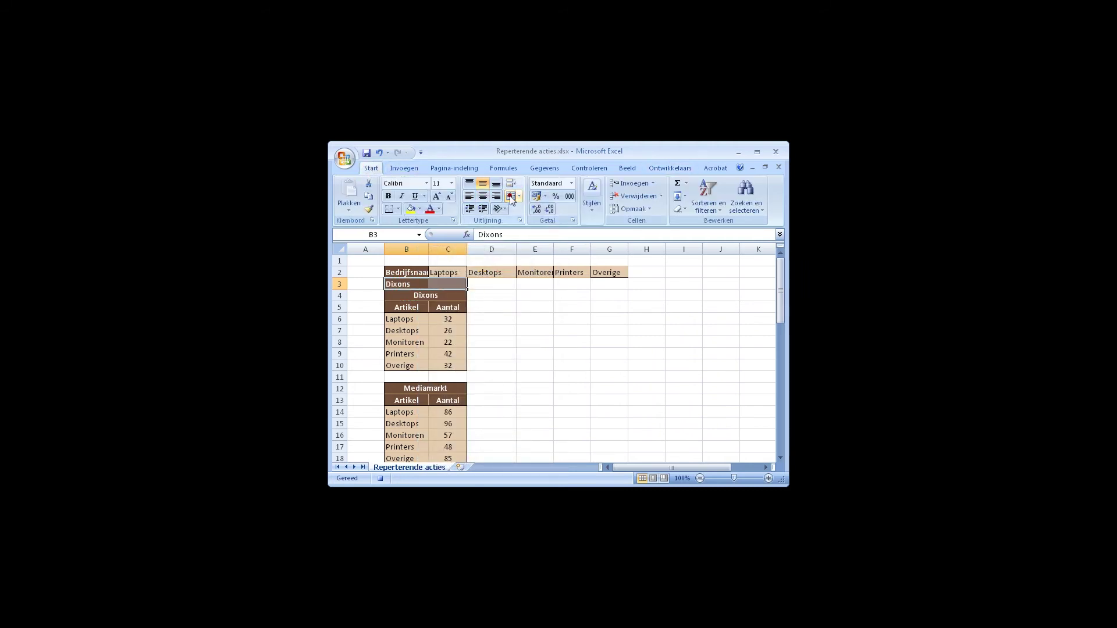
# Step: Paste the Dixons counts 32, 26, 22, 42, 32 transposed across C3:G3
pyautogui.moveTo(448, 319); pyautogui.dragTo(447, 366)
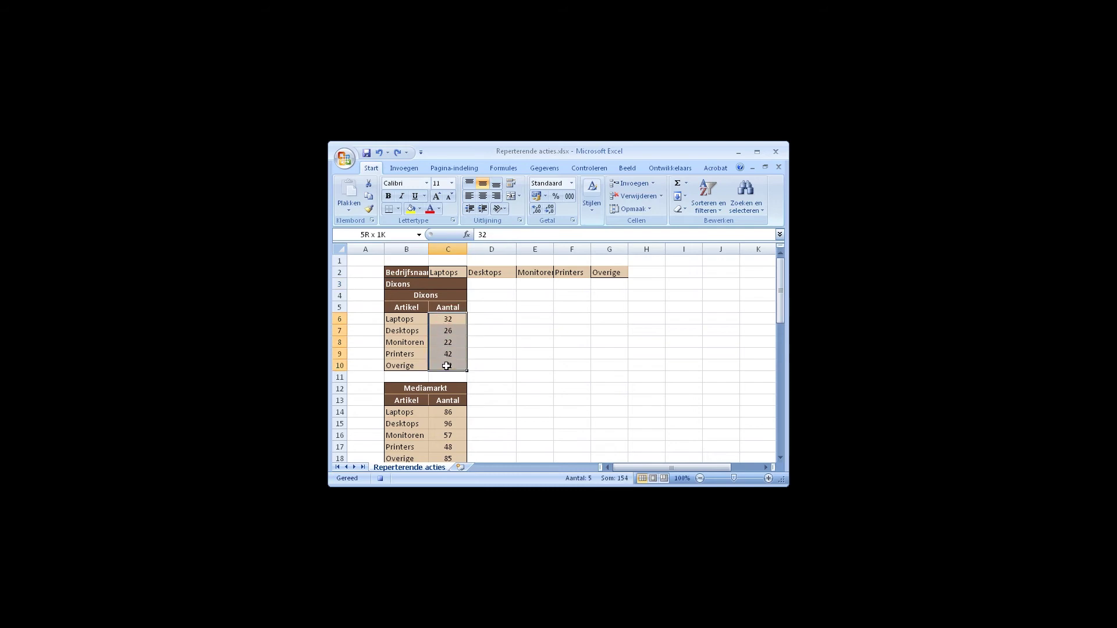
pyautogui.rightClick(455, 345)
pyautogui.click(485, 182)
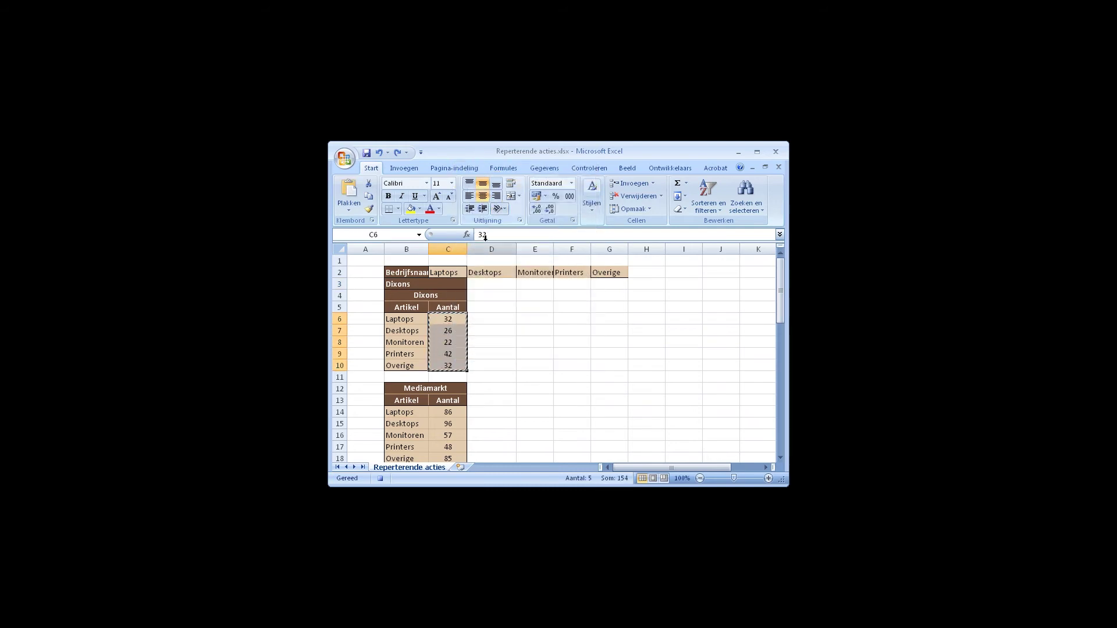
pyautogui.rightClick(455, 283)
pyautogui.click(500, 329)
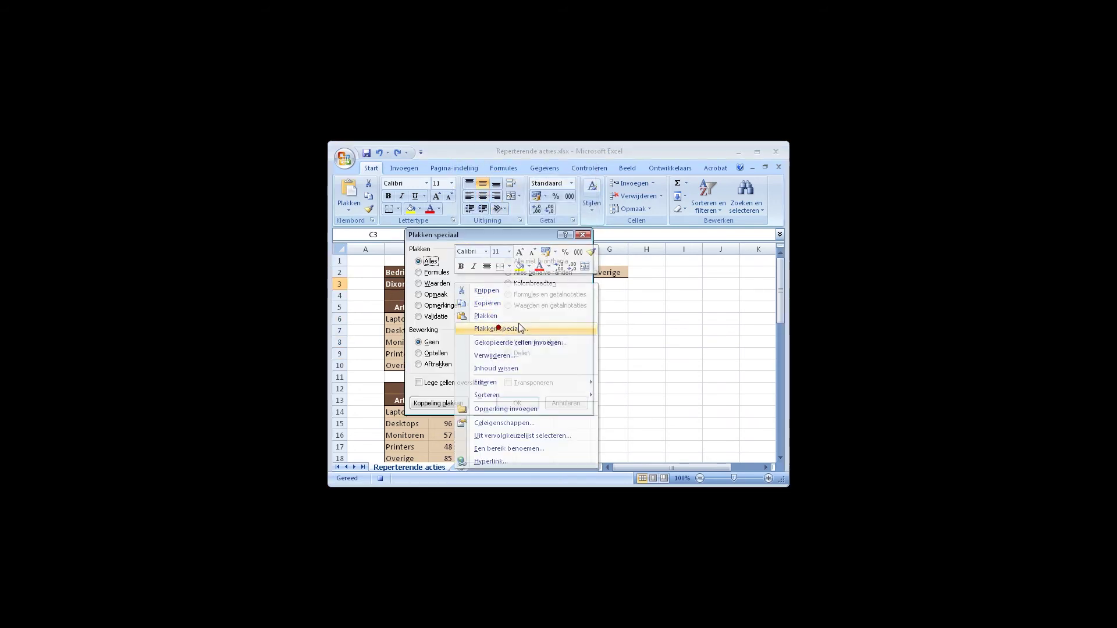
pyautogui.click(508, 383)
pyautogui.click(517, 403)
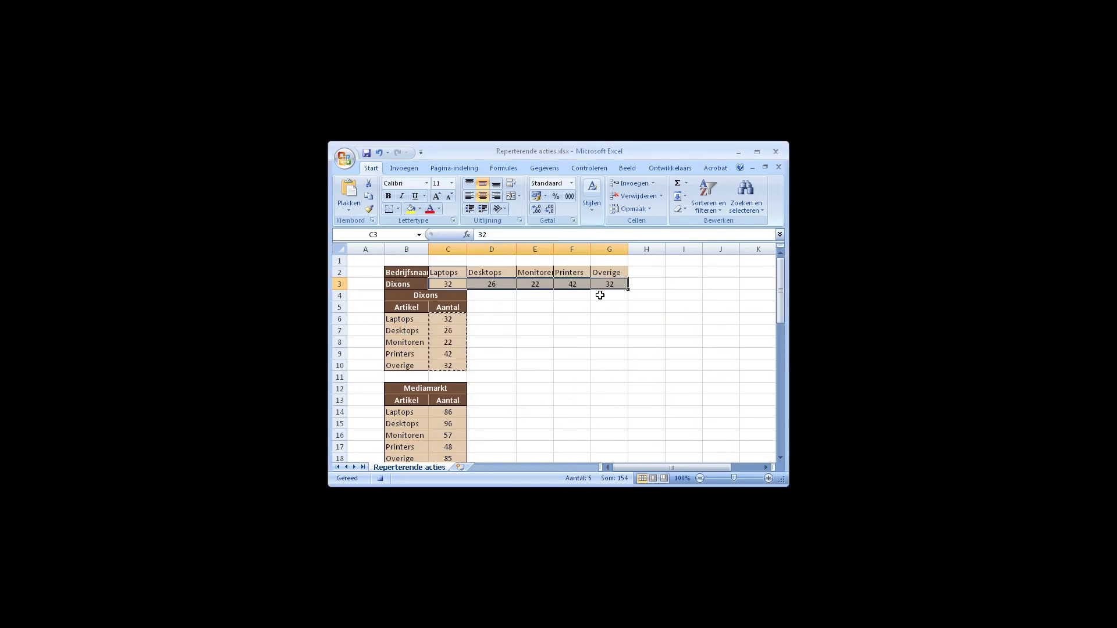
# Step: Delete rows 4–10 holding the old Dixons block, leaving the Mediamarkt title selected
pyautogui.moveTo(344, 296); pyautogui.dragTo(341, 365)
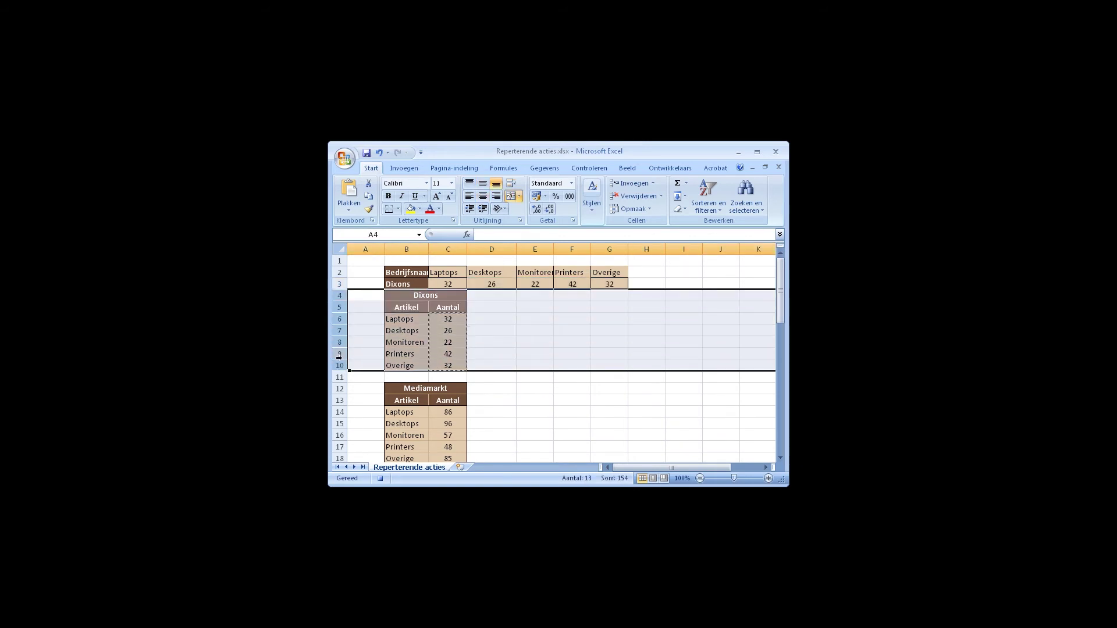
pyautogui.rightClick(343, 354)
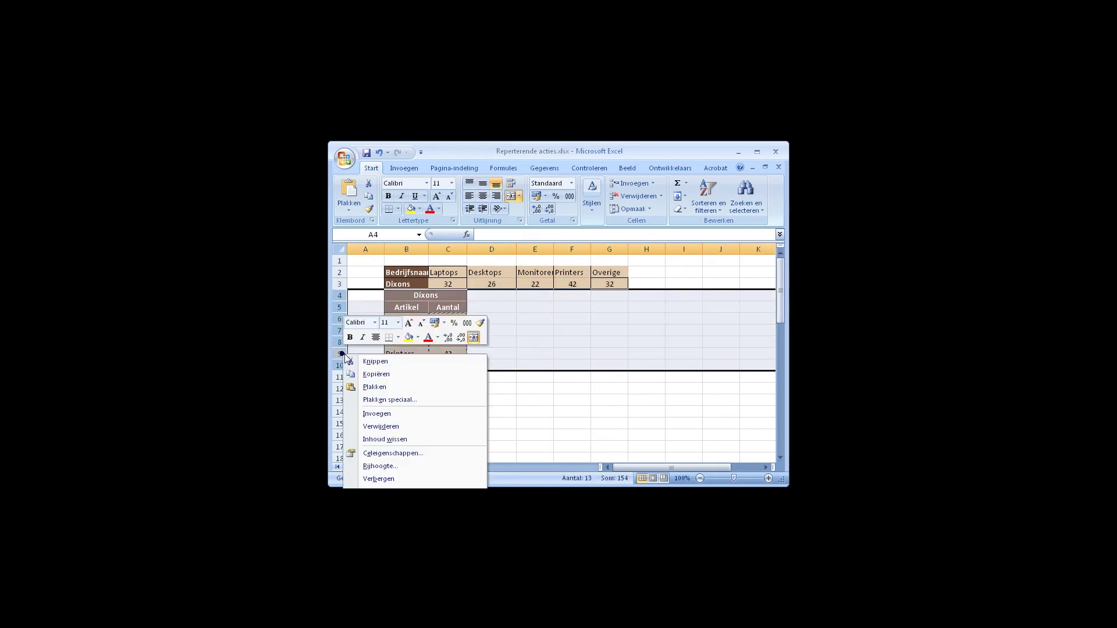
pyautogui.click(391, 429)
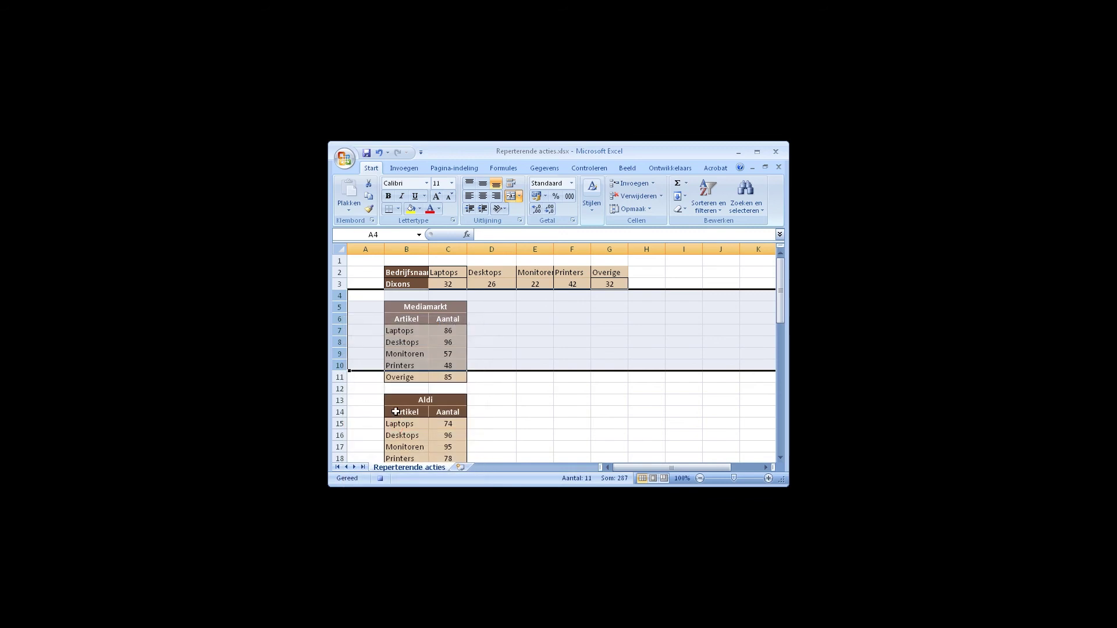
pyautogui.click(426, 307)
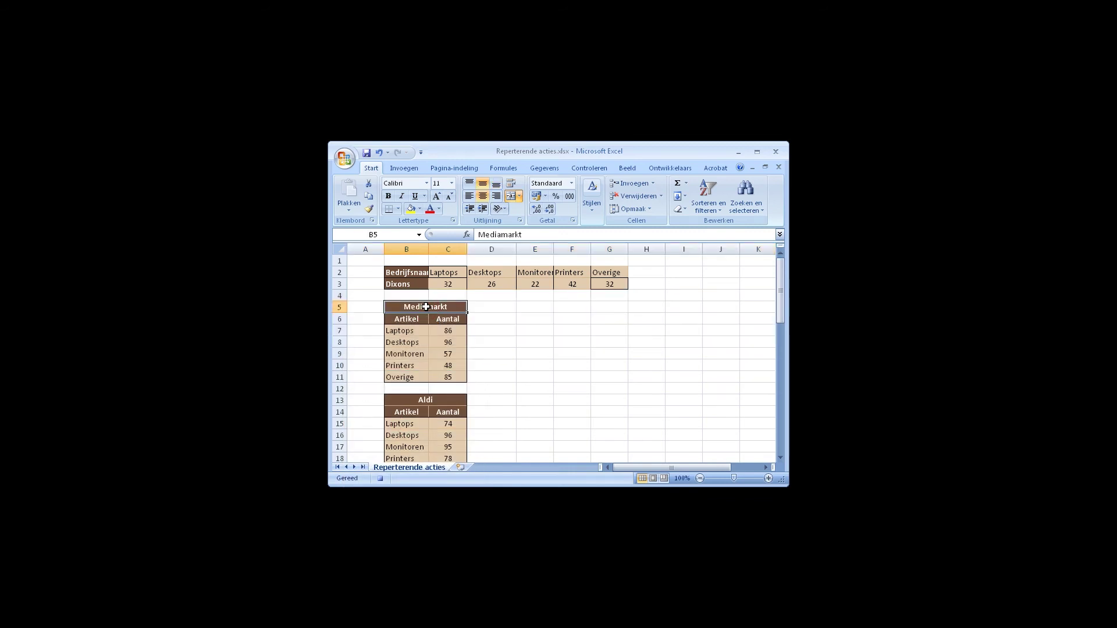
pyautogui.click(669, 168)
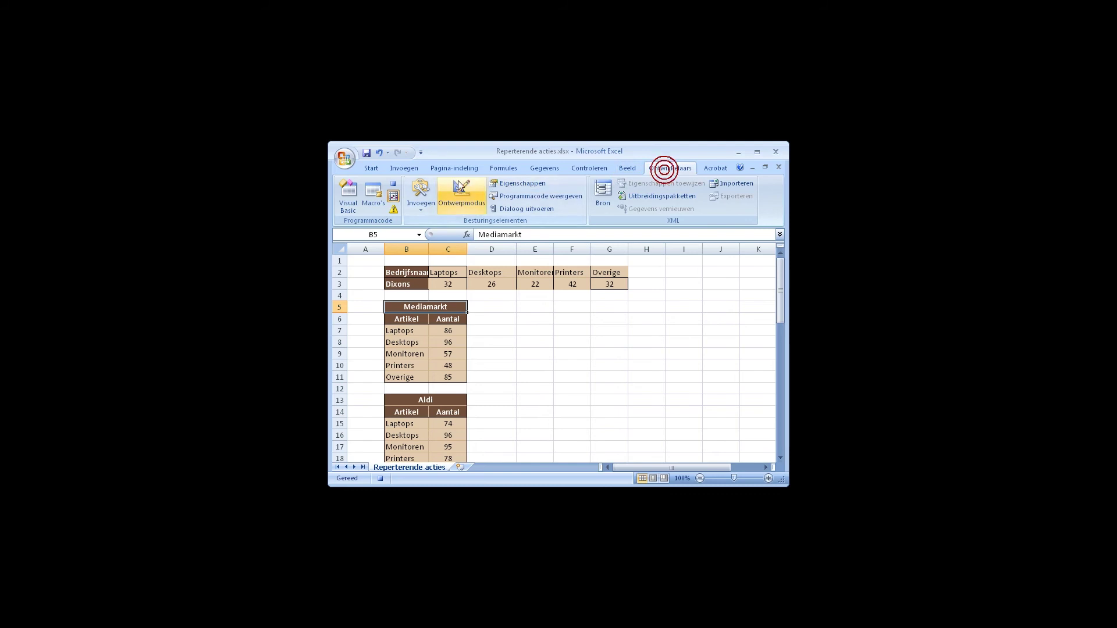
# Step: Stop the recording and replay the macro with Ctrl+R for the remaining store blocks
pyautogui.click(393, 185)
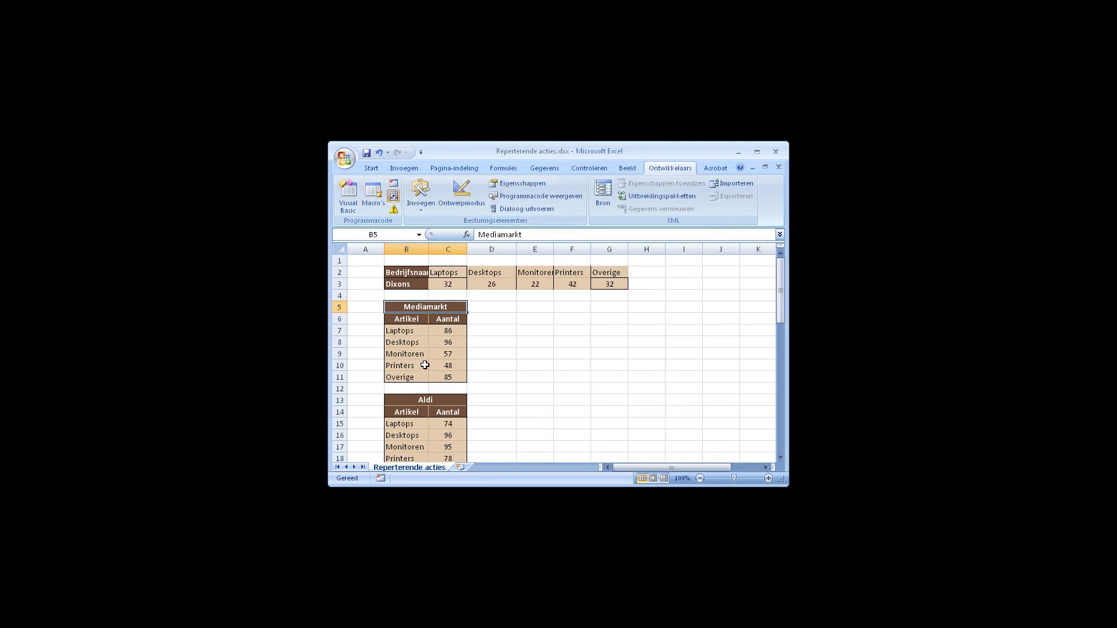
pyautogui.hotkey('ctrl', 'r')
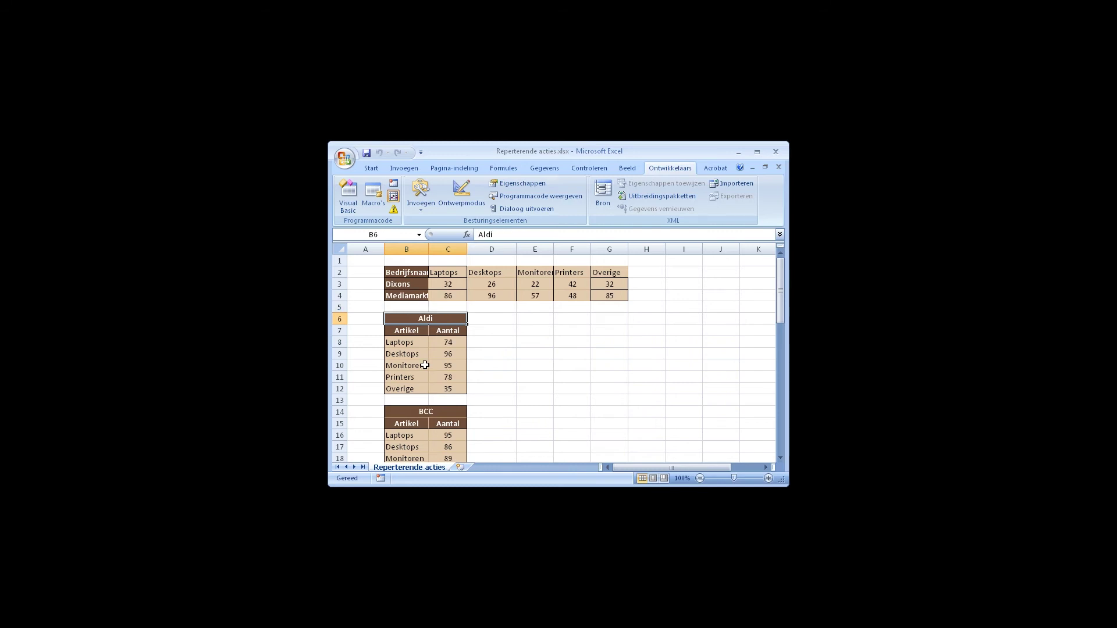
pyautogui.hotkey('ctrl', 'r')
pyautogui.hotkey('ctrl', 'r')
pyautogui.hotkey('ctrl', 'r')
pyautogui.hotkey('ctrl', 'r')
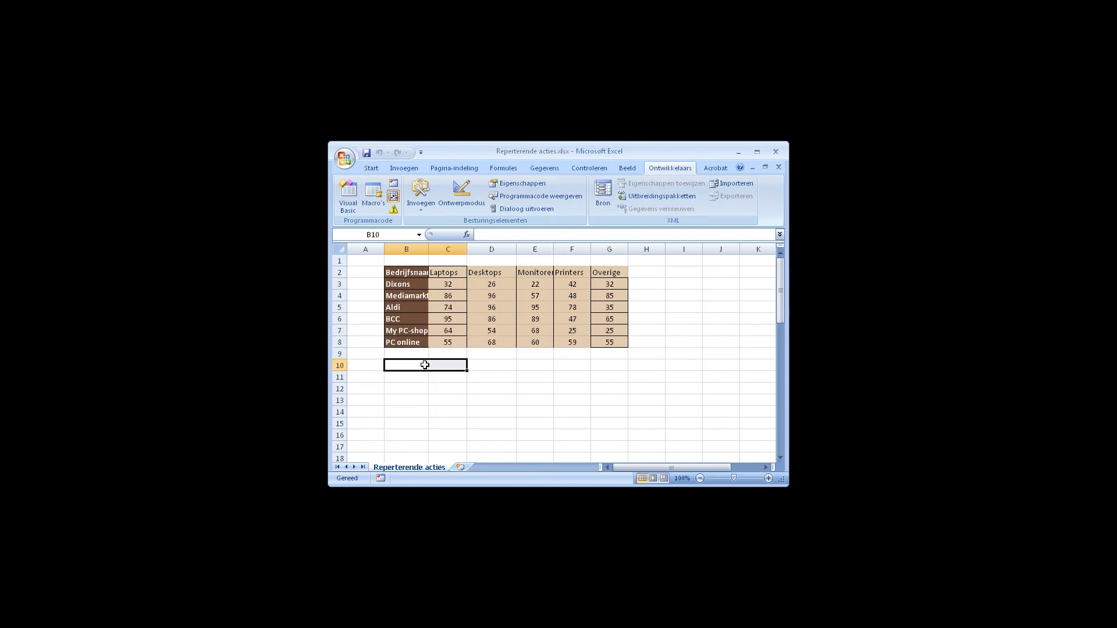
pyautogui.click(410, 274)
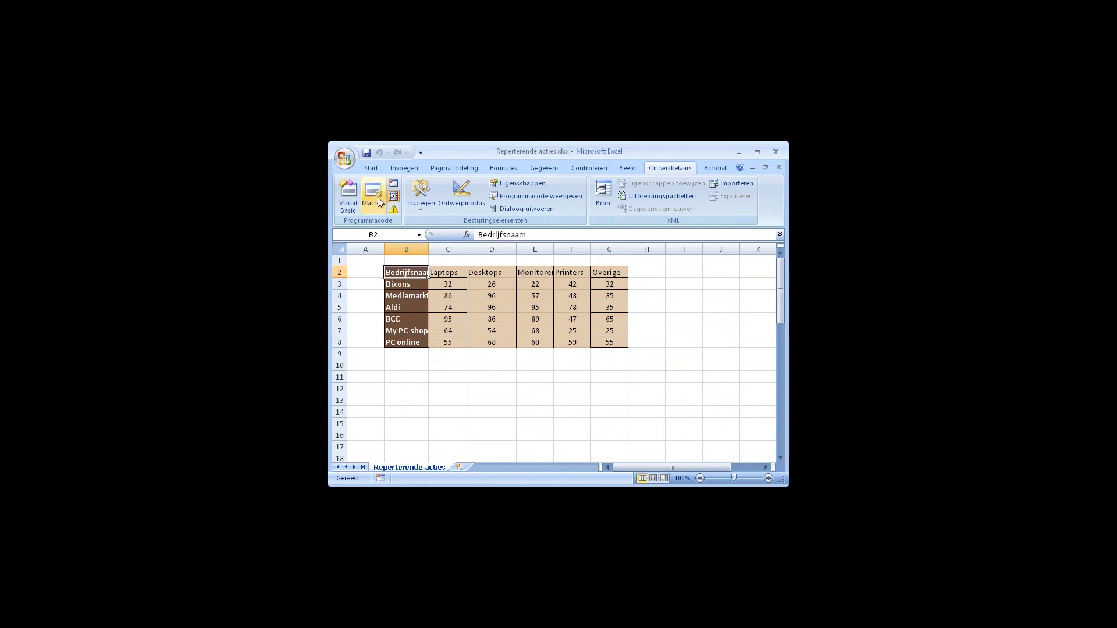
# Step: Format-paint B2's dark header style onto C2:G2 and C3's style onto store names B3:B8
pyautogui.click(369, 168)
pyautogui.click(368, 208)
pyautogui.moveTo(442, 272); pyautogui.dragTo(611, 273)
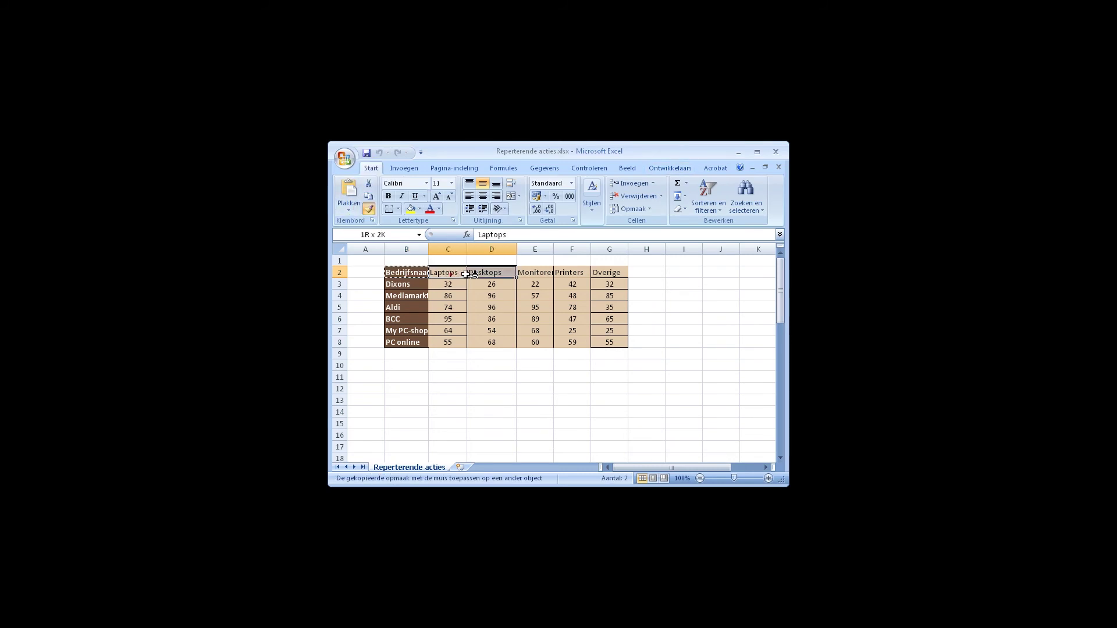
pyautogui.click(406, 283)
pyautogui.click(449, 284)
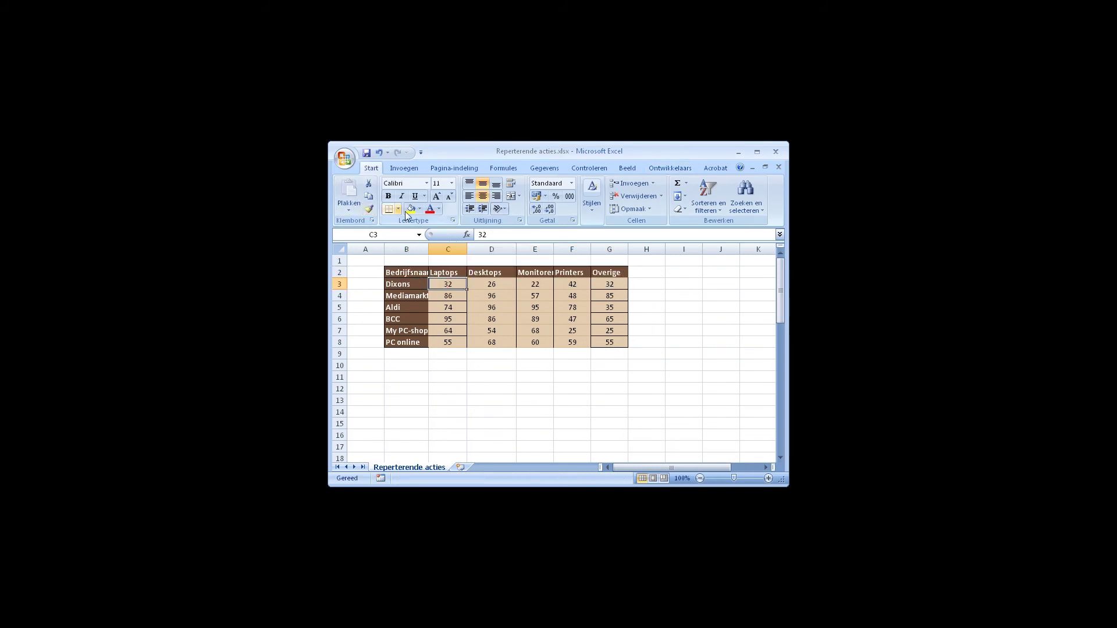
pyautogui.click(369, 208)
pyautogui.moveTo(406, 284); pyautogui.dragTo(406, 342)
pyautogui.click(453, 308)
# Step: Give the table black automatic-colour inner and outline borders
pyautogui.moveTo(419, 285); pyautogui.dragTo(617, 343)
pyautogui.rightClick(618, 343)
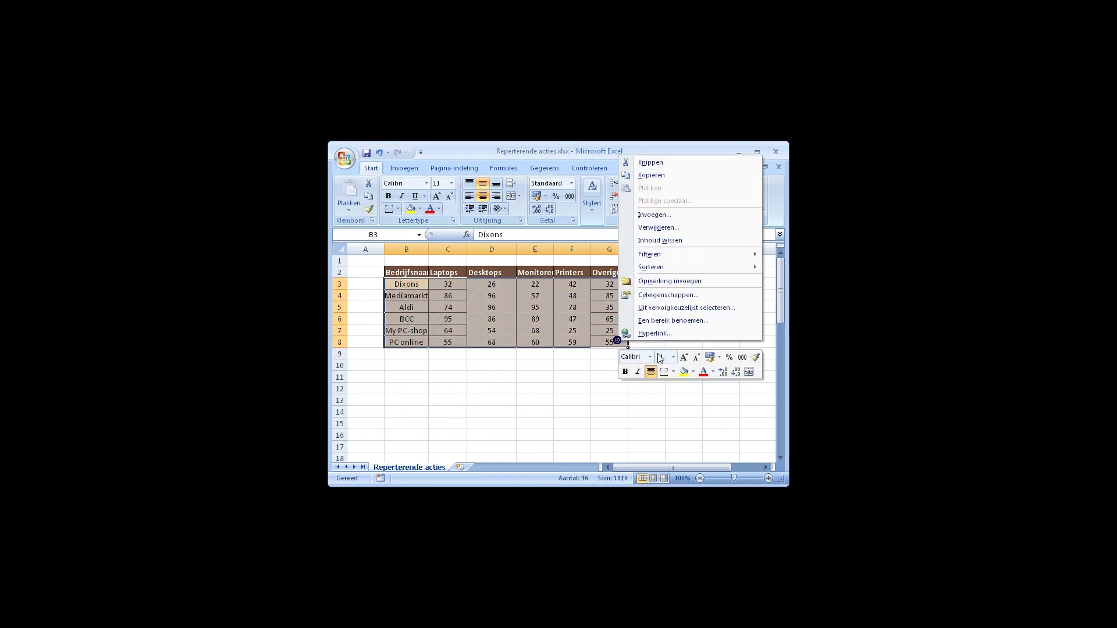
pyautogui.click(669, 295)
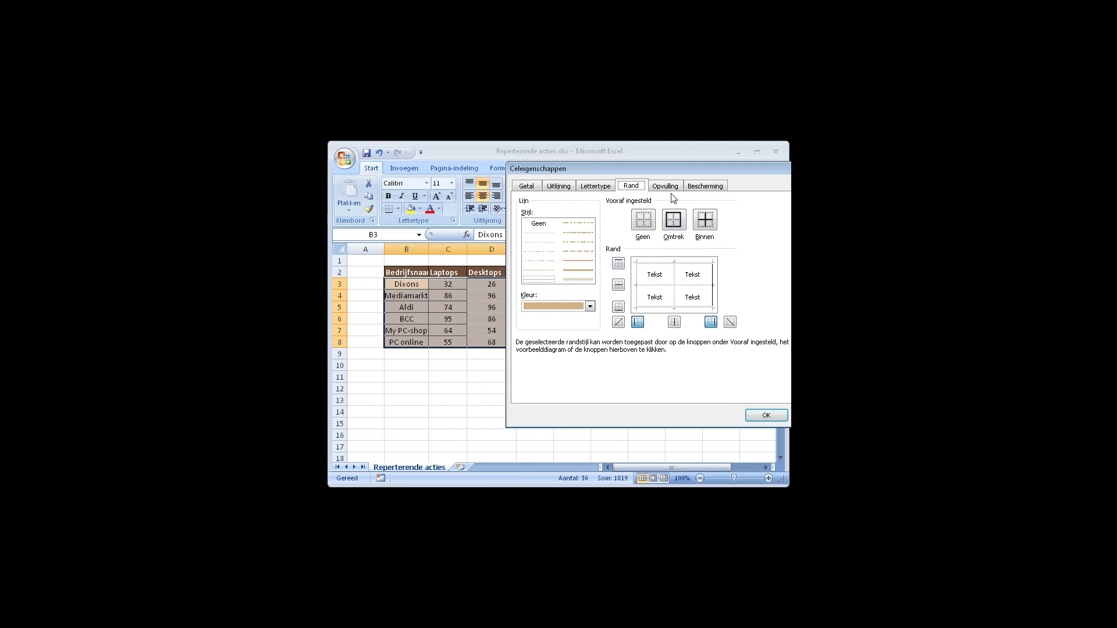
pyautogui.click(704, 220)
pyautogui.click(589, 306)
pyautogui.click(529, 320)
pyautogui.click(674, 219)
pyautogui.click(752, 414)
pyautogui.click(646, 398)
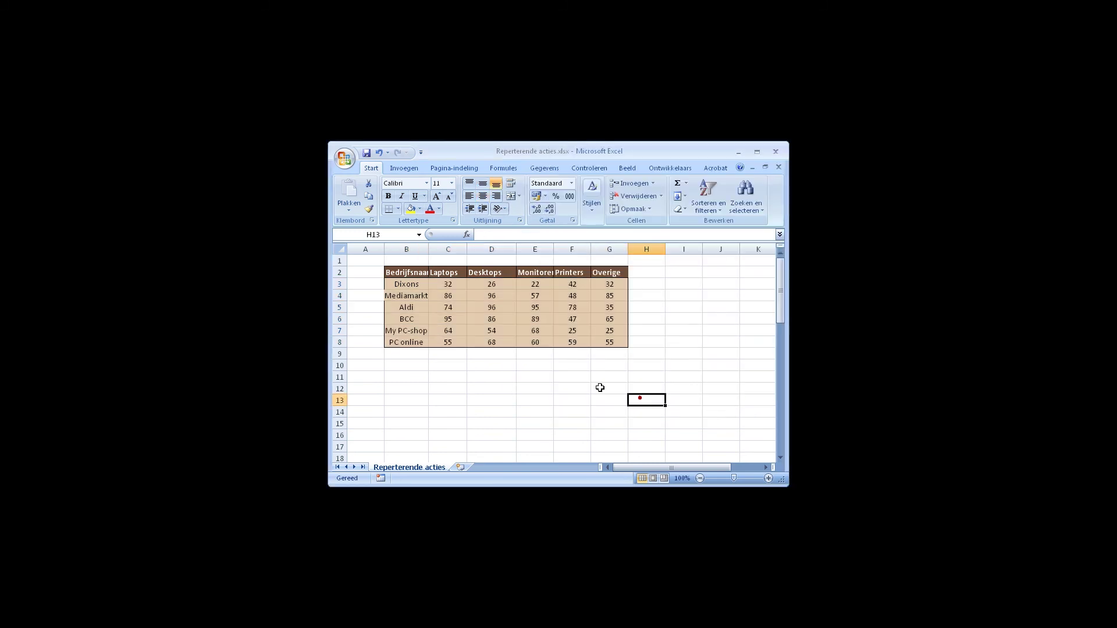
# Step: Auto-fit columns B through G so Bedrijfsnaam and Monitoren show fully, then select A1
pyautogui.moveTo(407, 249); pyautogui.dragTo(627, 245)
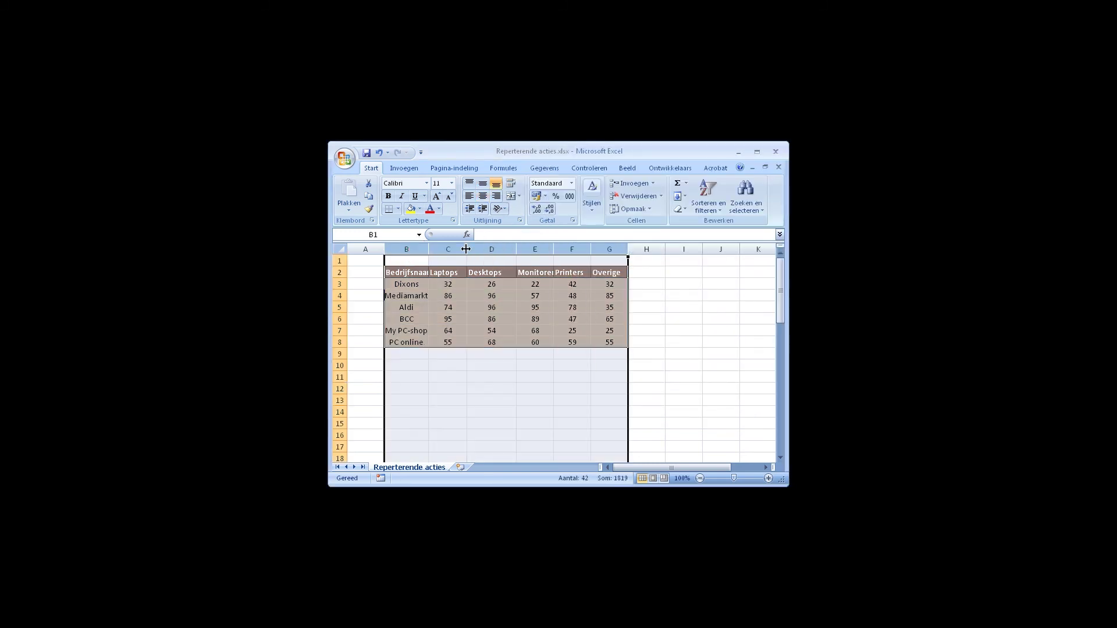
pyautogui.click(428, 249)
pyautogui.doubleClick(429, 249)
pyautogui.click(469, 305)
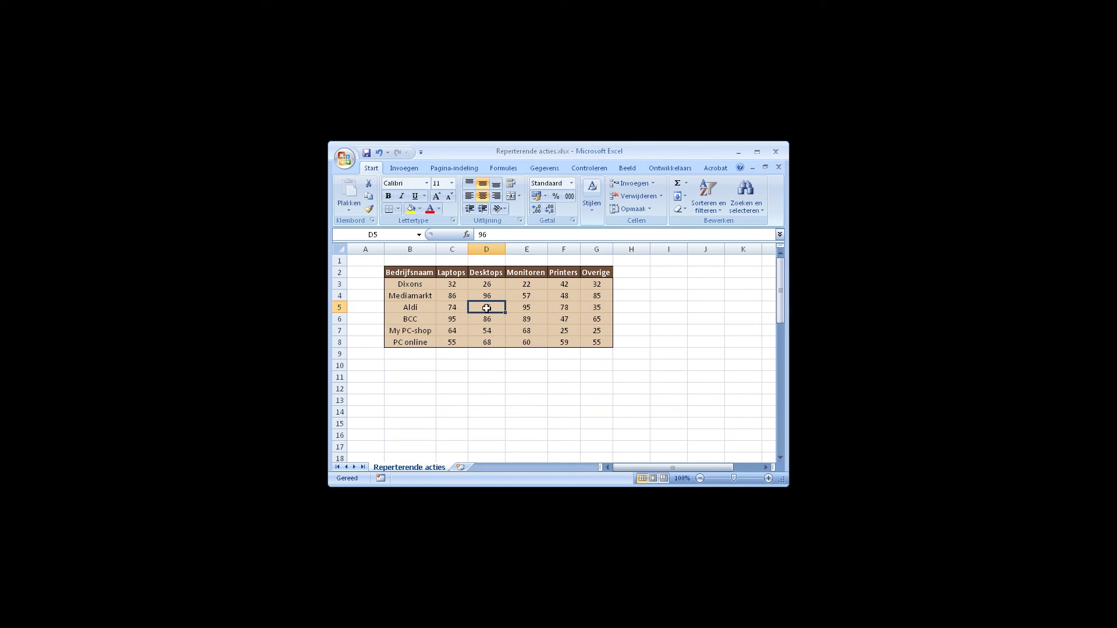
pyautogui.click(379, 262)
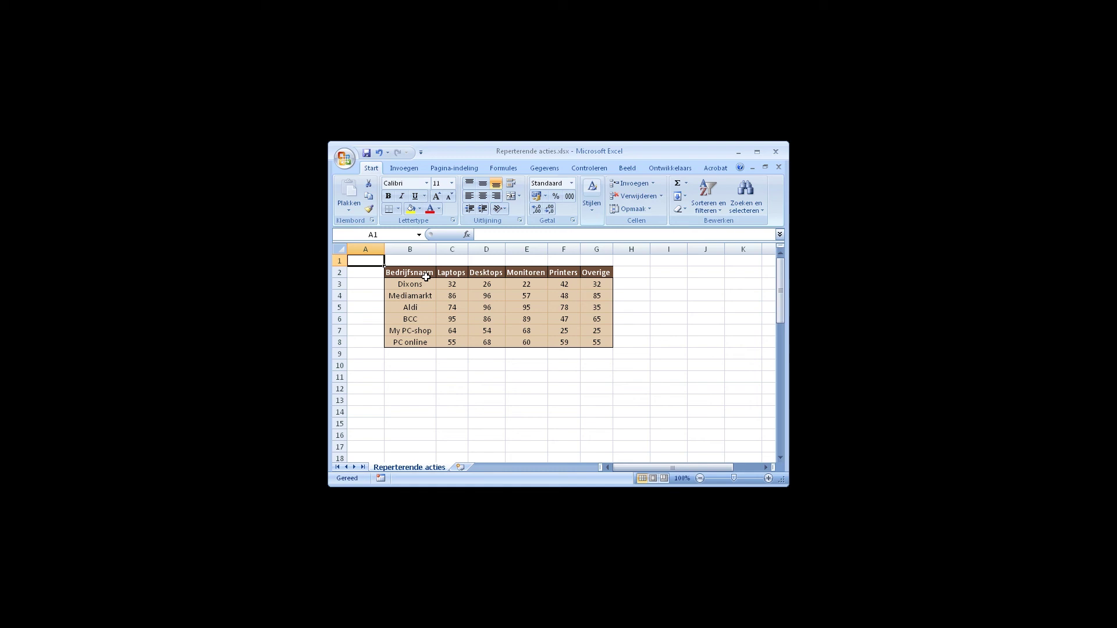